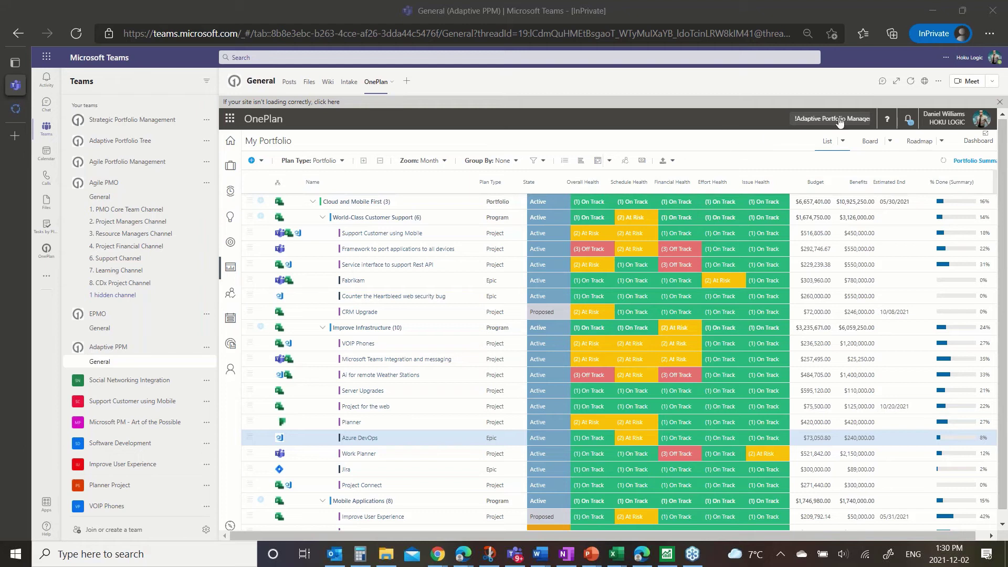
Expand OnePlan to its full view and look at My Portfolio as a board and as a roadmap
click(897, 81)
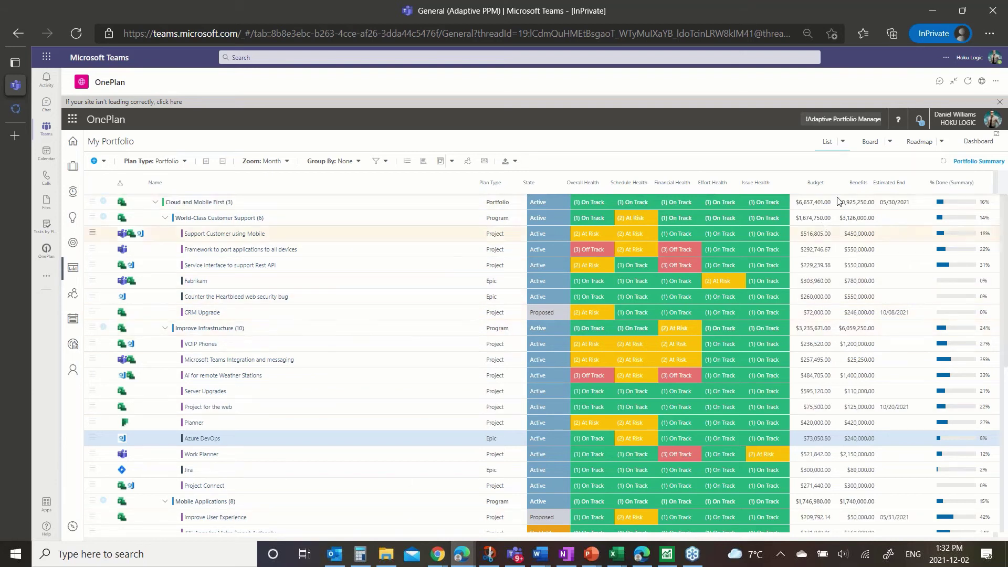
click(870, 142)
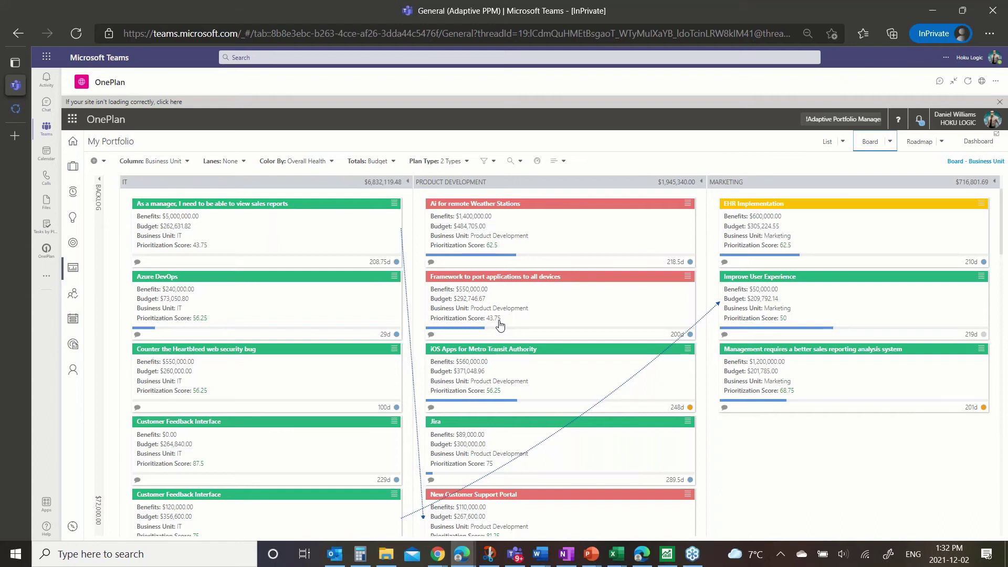
click(926, 150)
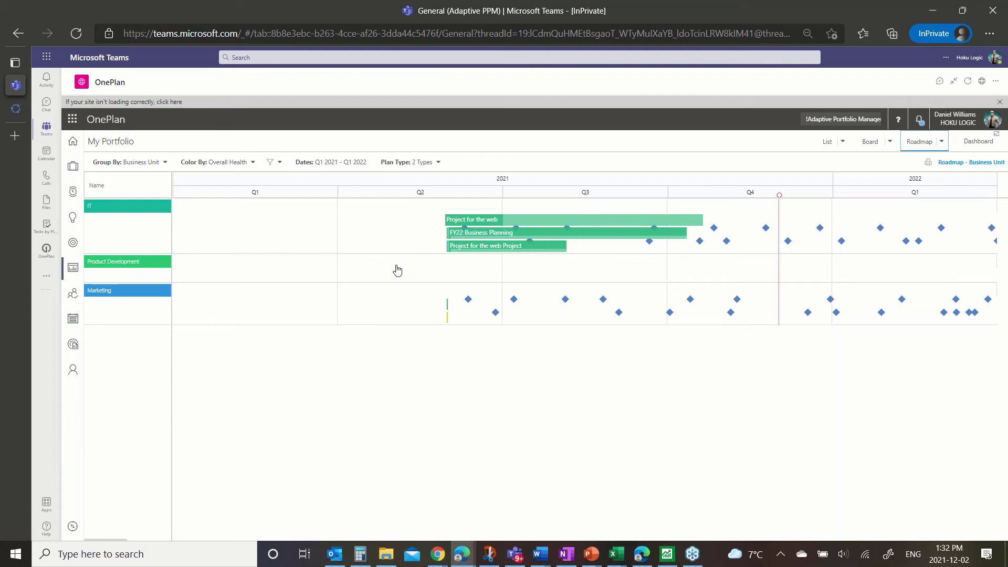
Return the portfolio to the list display with the Portfolio Summary view and expand its whole hierarchy
click(829, 143)
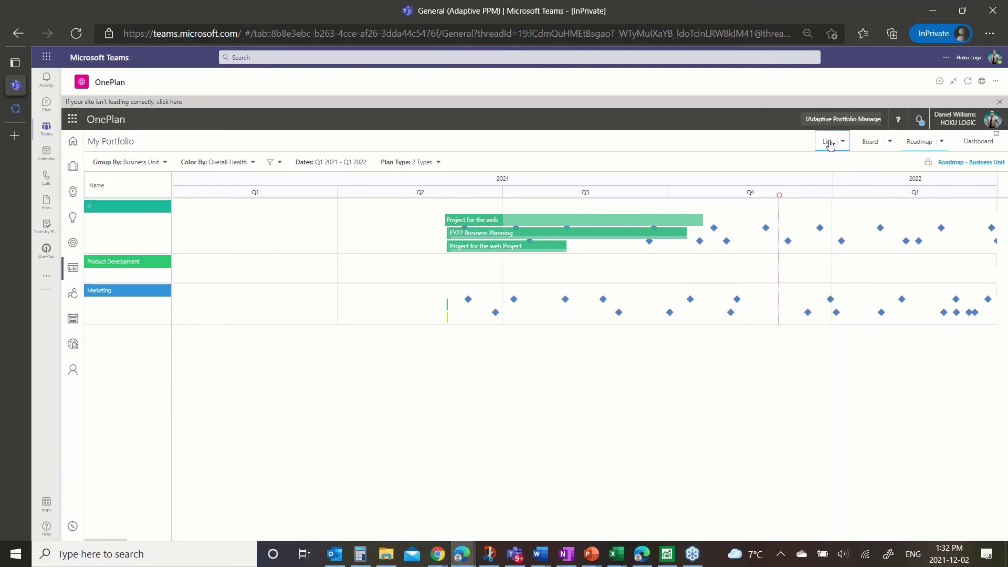
click(842, 147)
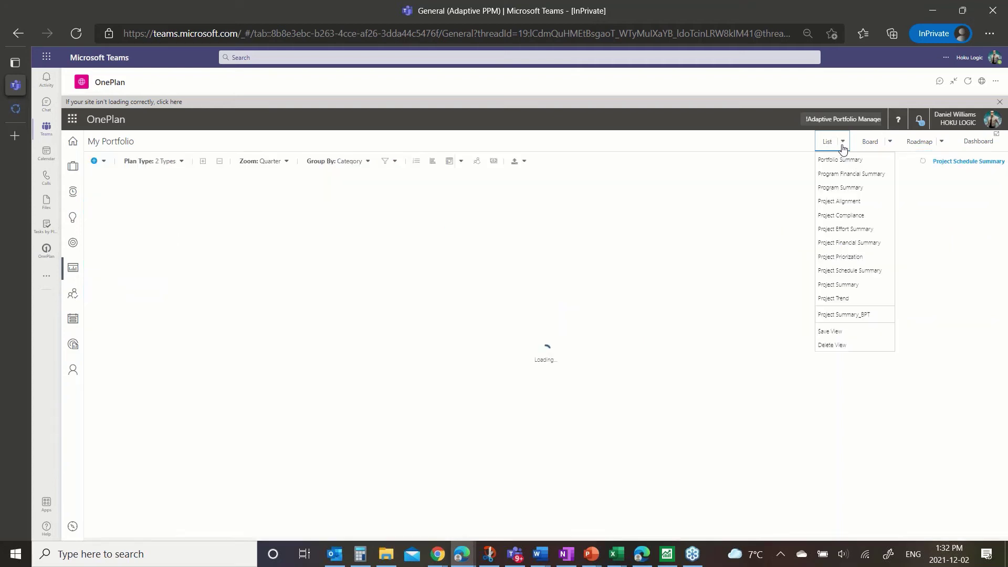
click(840, 161)
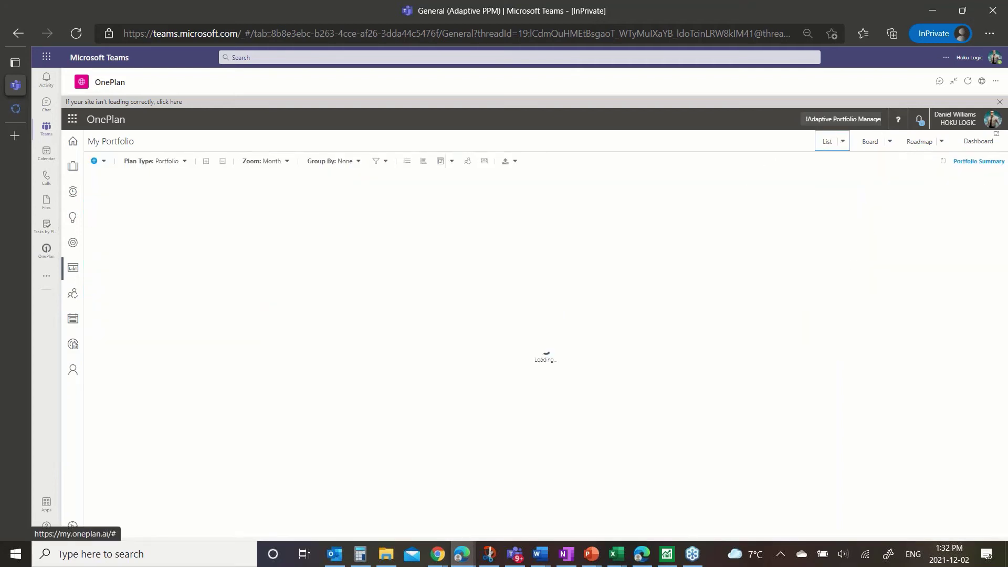
click(206, 161)
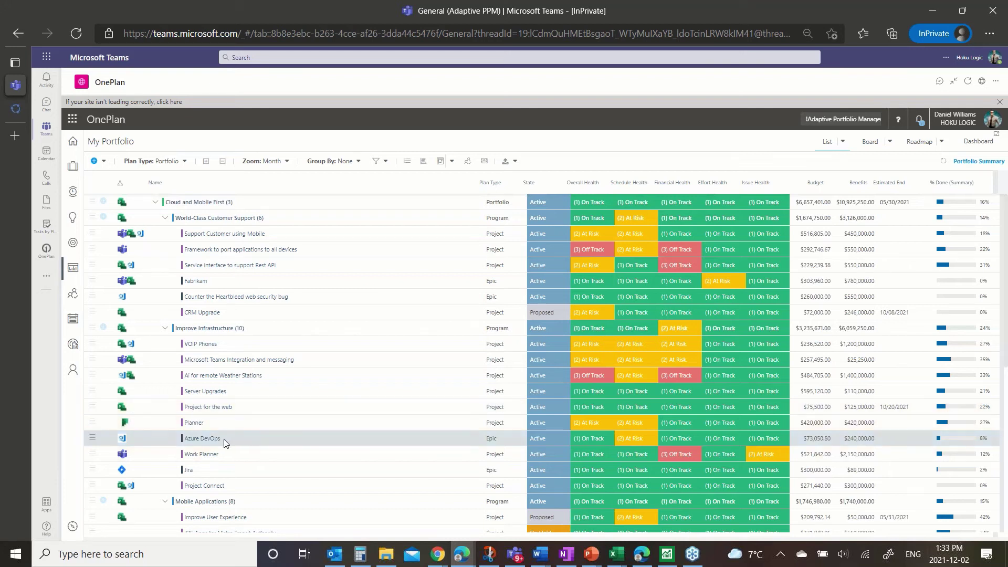
Open the Azure DevOps epic's work plan and expand both Customer Service features and the user stories under Customer Service Phone
click(199, 439)
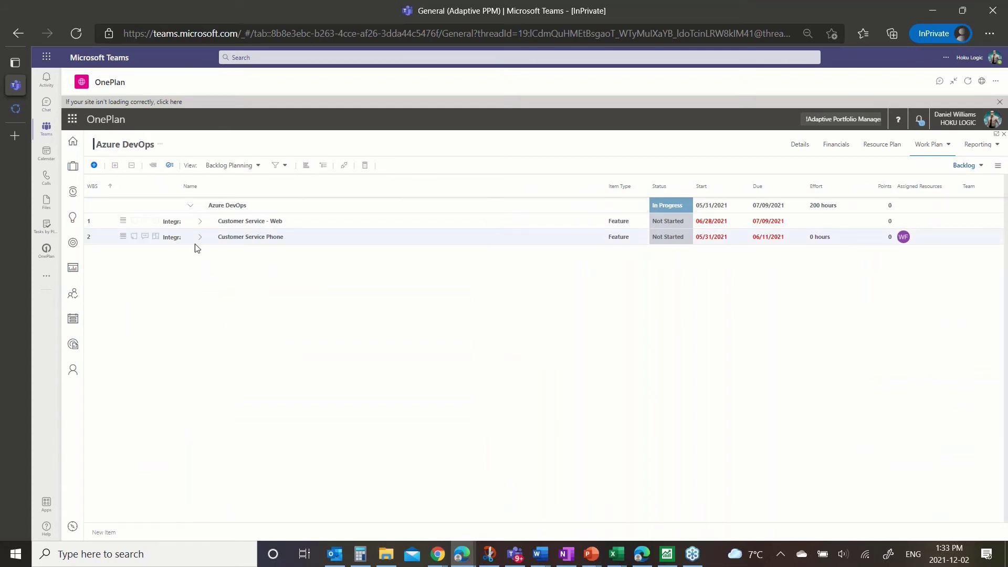
click(199, 222)
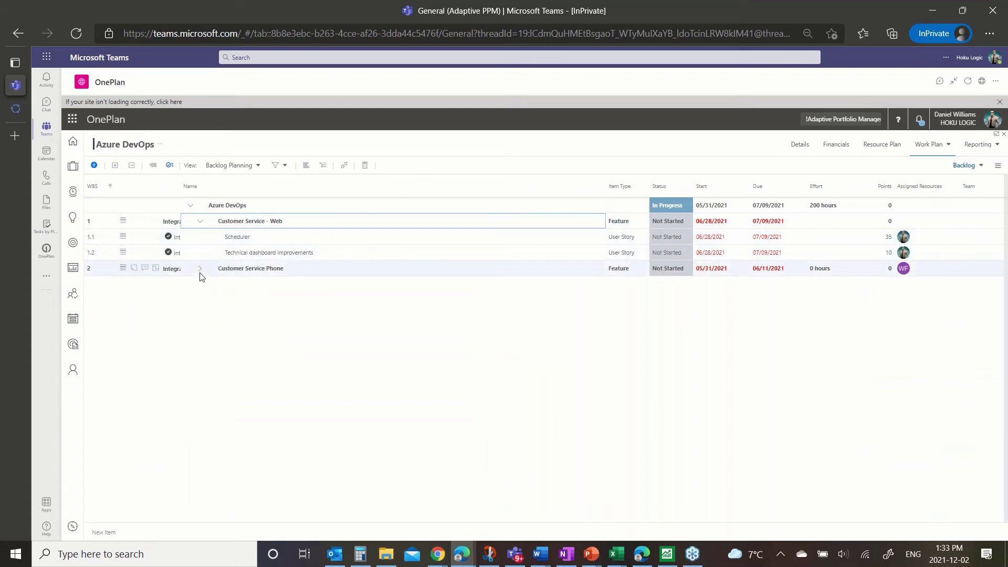
click(200, 268)
click(209, 284)
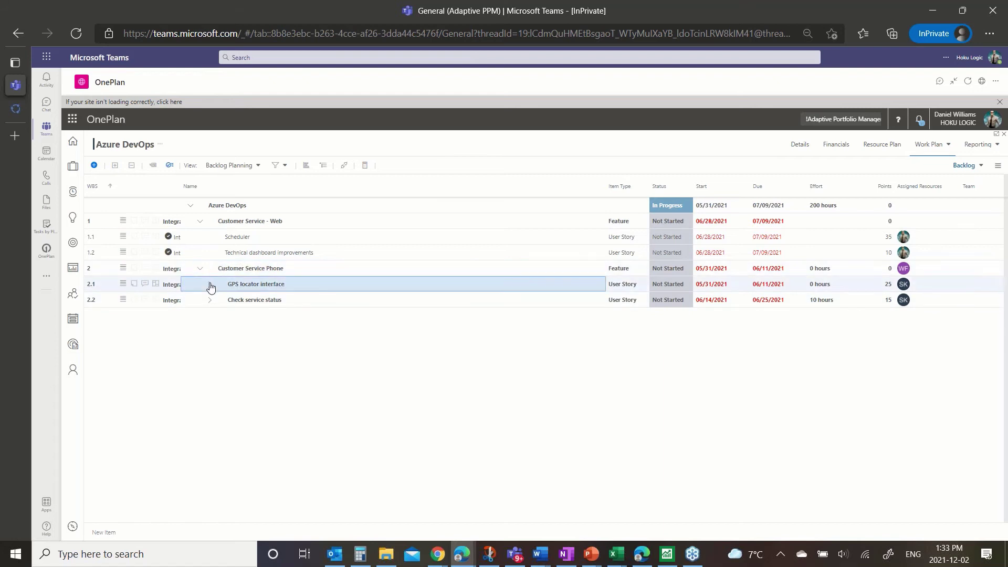
click(210, 348)
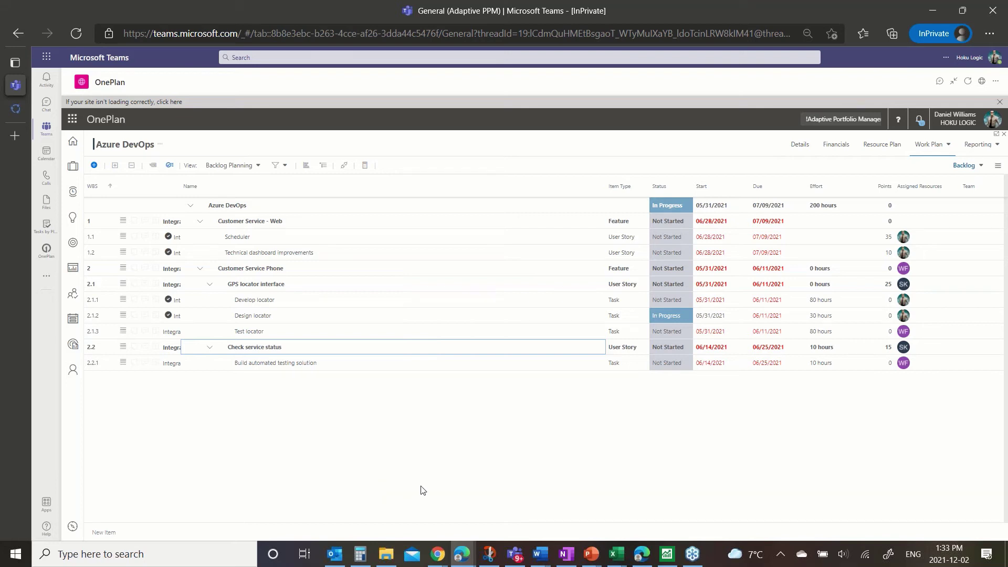
Review the submitted status update for the Design locator task and close it without accepting or rejecting
click(169, 316)
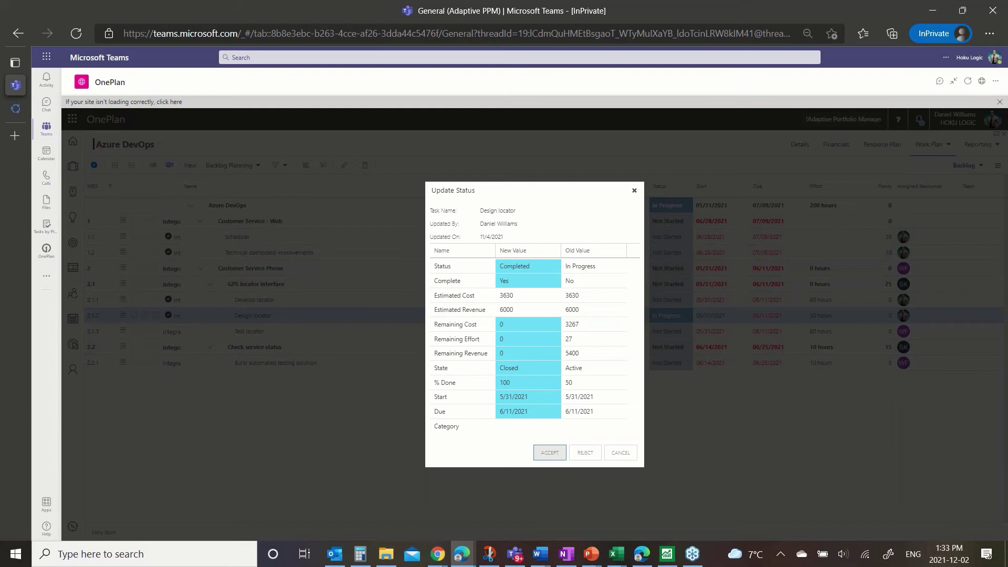
click(619, 455)
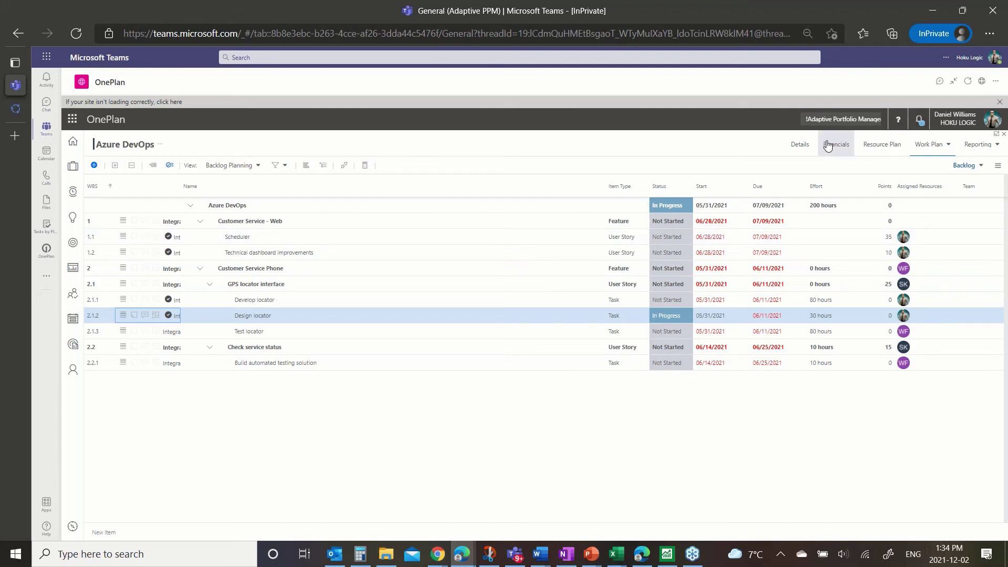
click(967, 146)
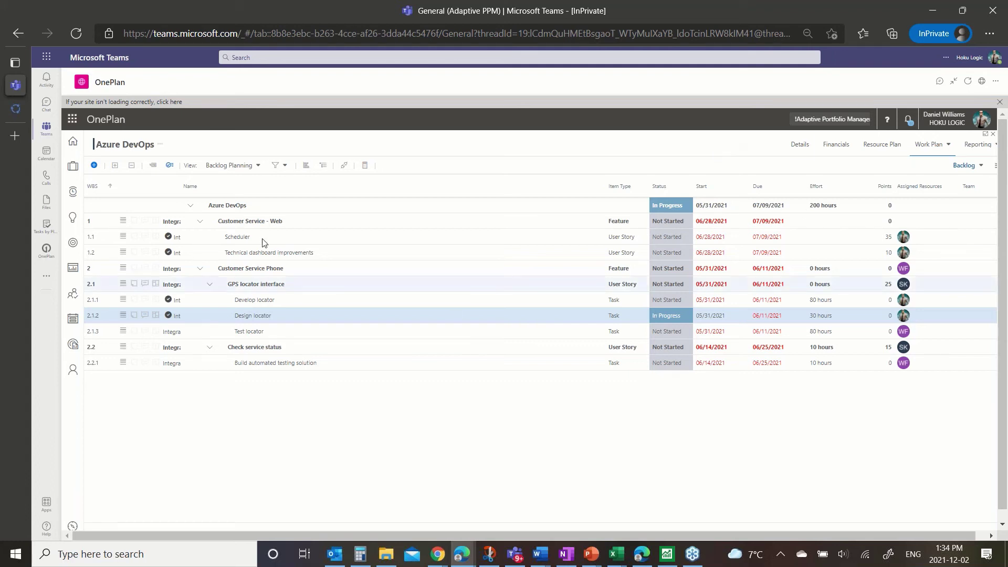
Open the plan's linked epic in Azure DevOps from its connected system details and go to the Wind Power Team backlog
click(346, 166)
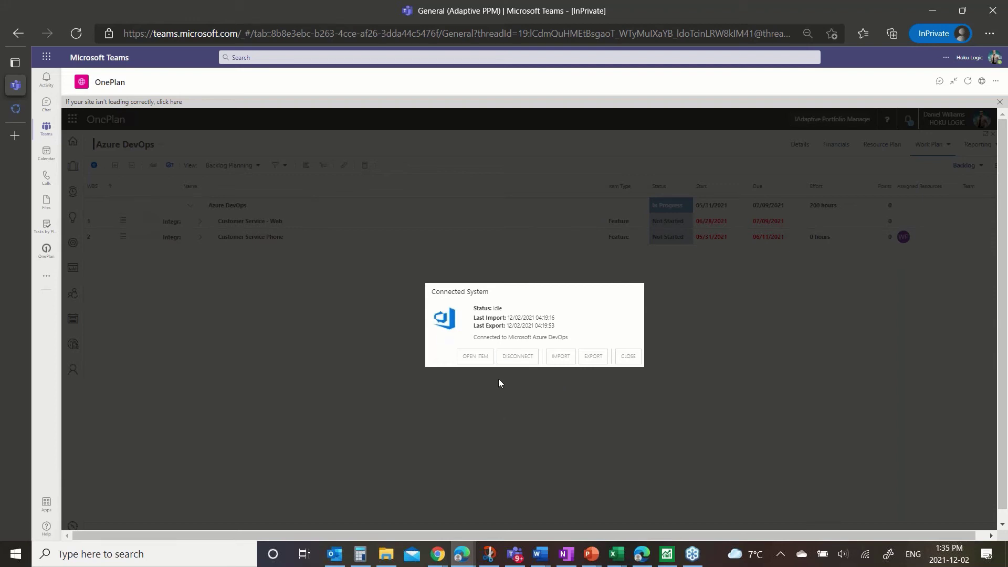
click(474, 356)
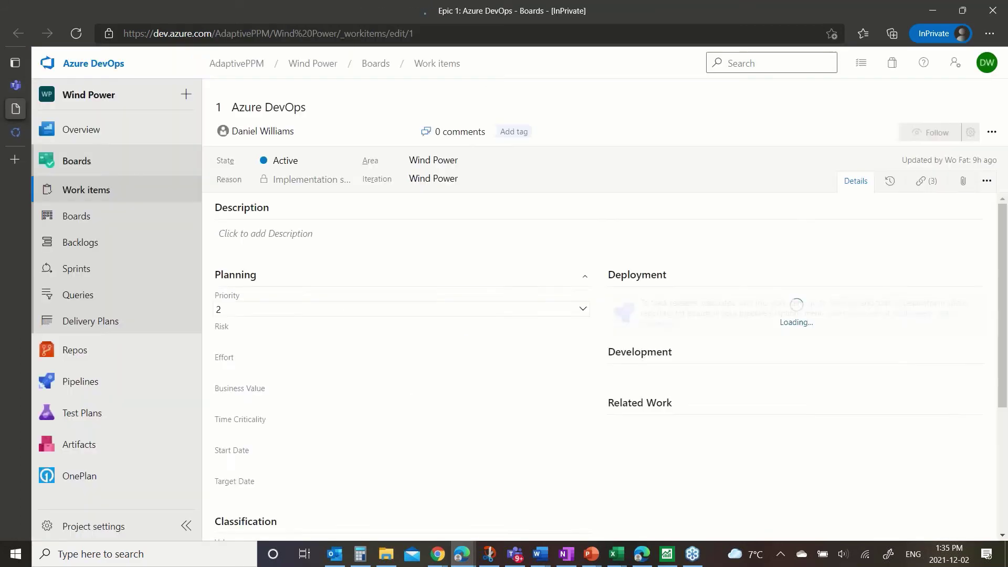
click(95, 243)
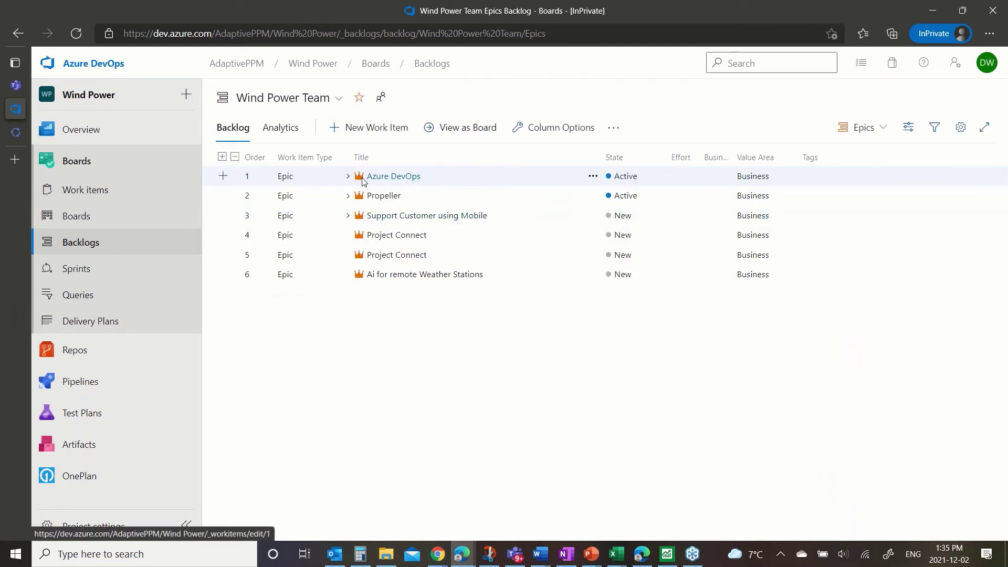
Expand the Azure DevOps epic down to its tasks and open the GPS locator interface user story
click(348, 177)
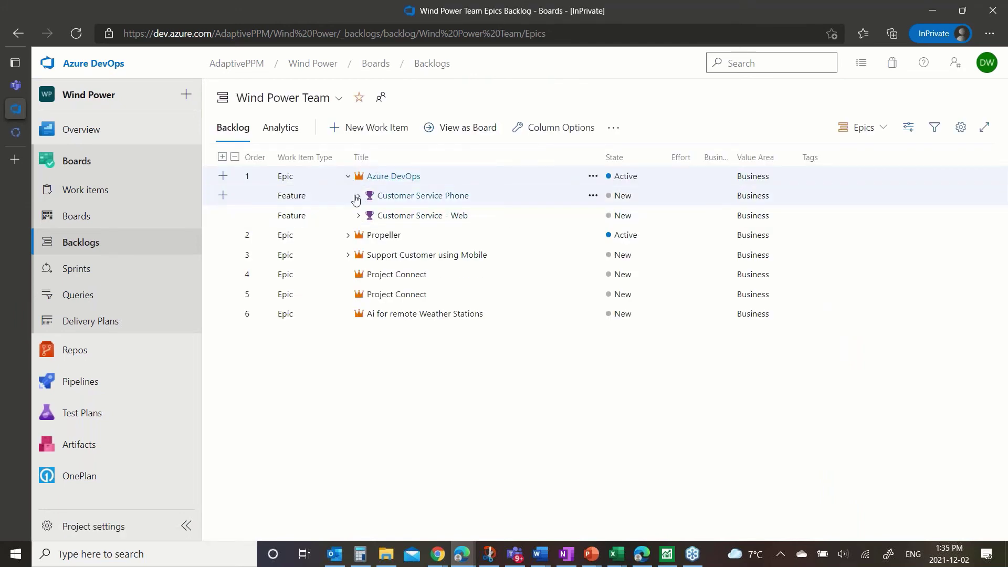
click(359, 196)
click(359, 256)
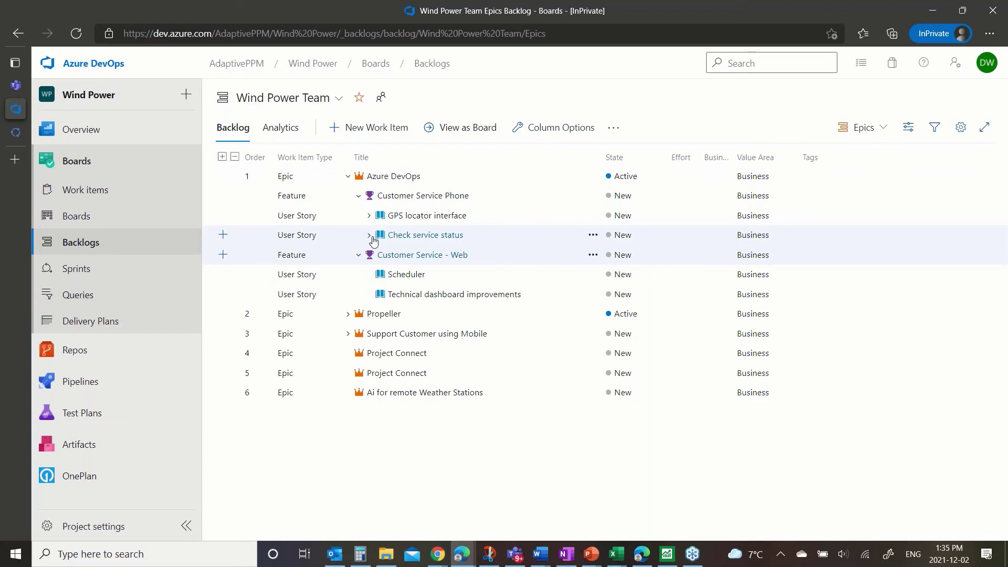
click(370, 235)
click(370, 215)
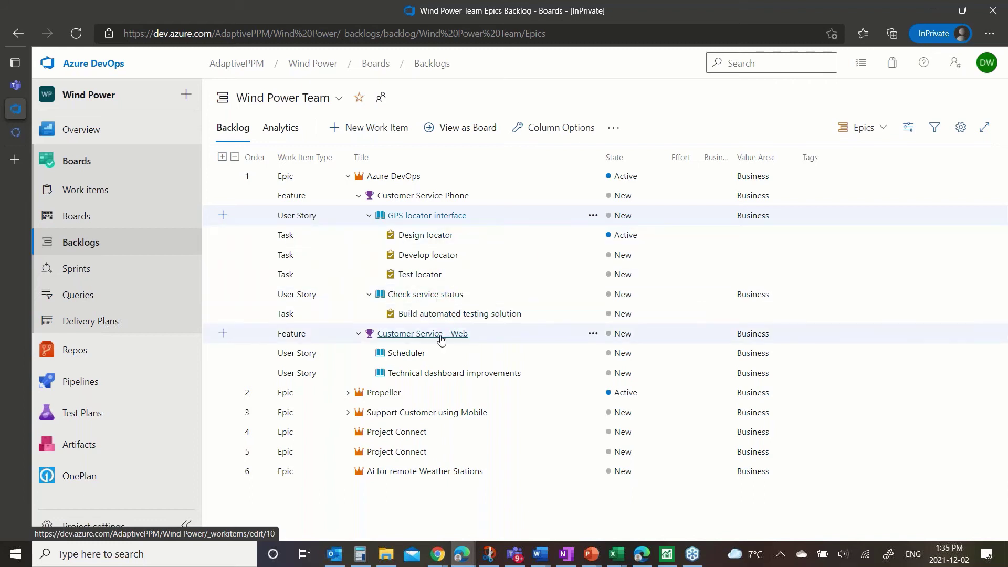
click(444, 216)
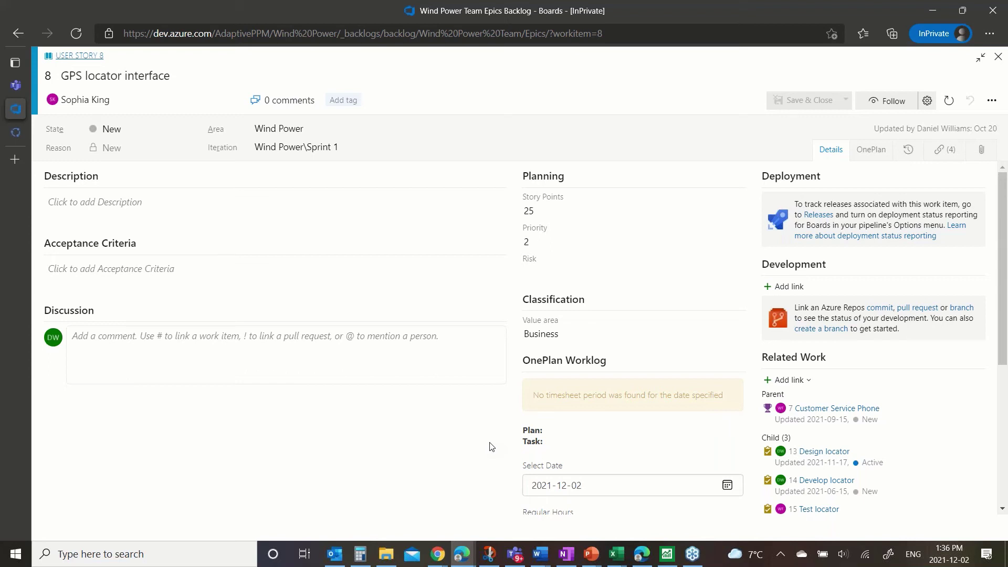
Switch to OneConnect, examine the field mappings between OnePlan Backlogs and Azure DevOps Items, and go back to the integrations list
click(16, 131)
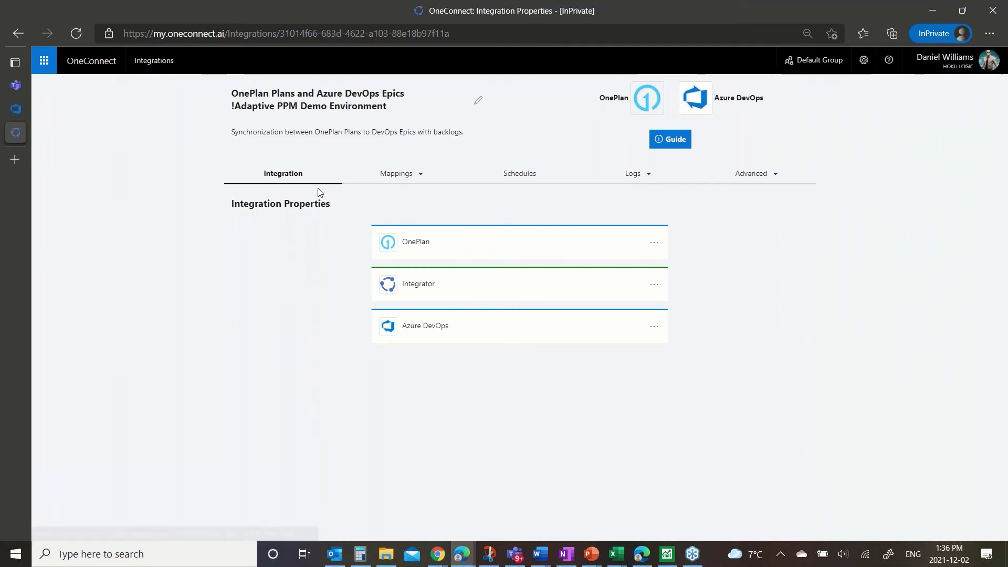
click(421, 175)
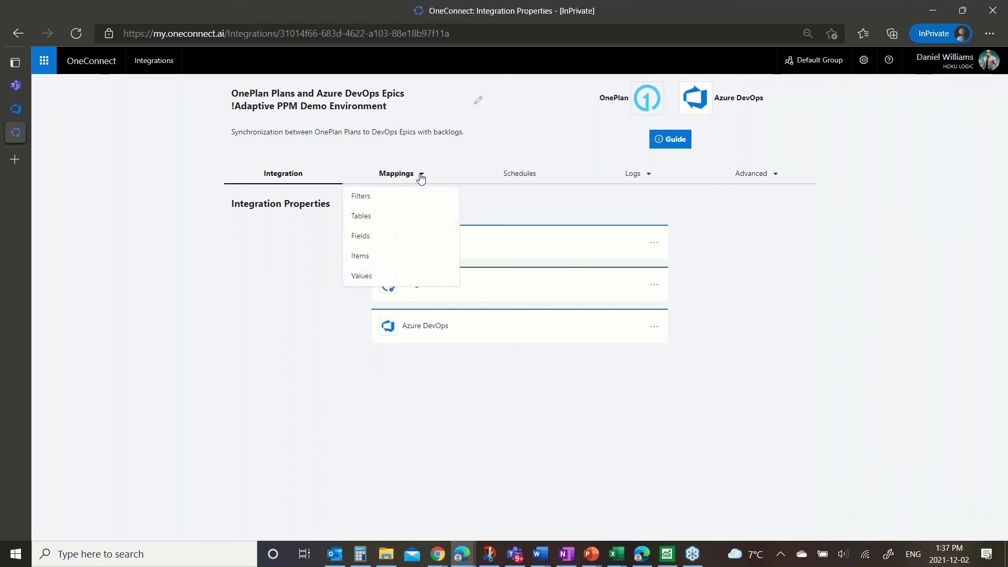
click(366, 241)
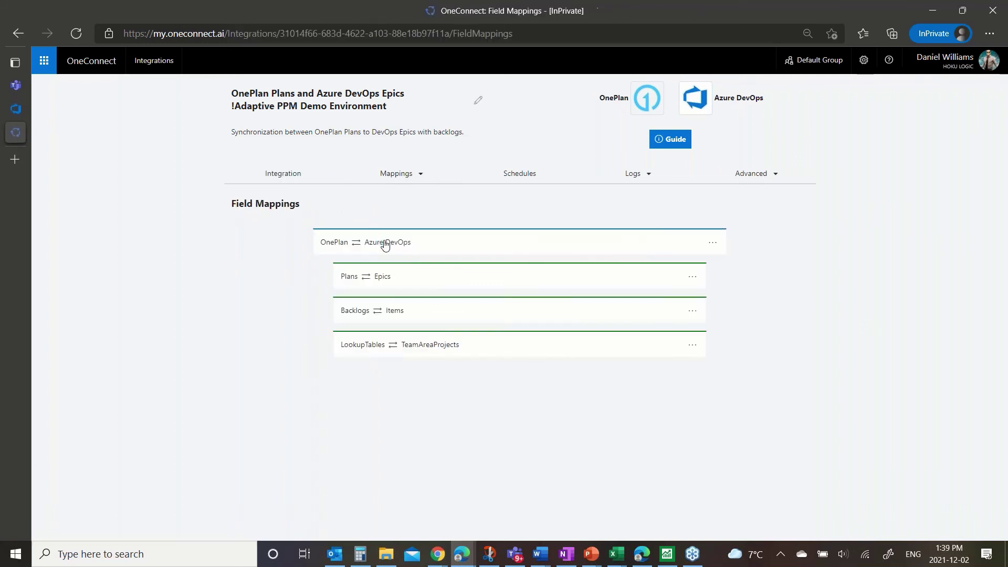
click(443, 313)
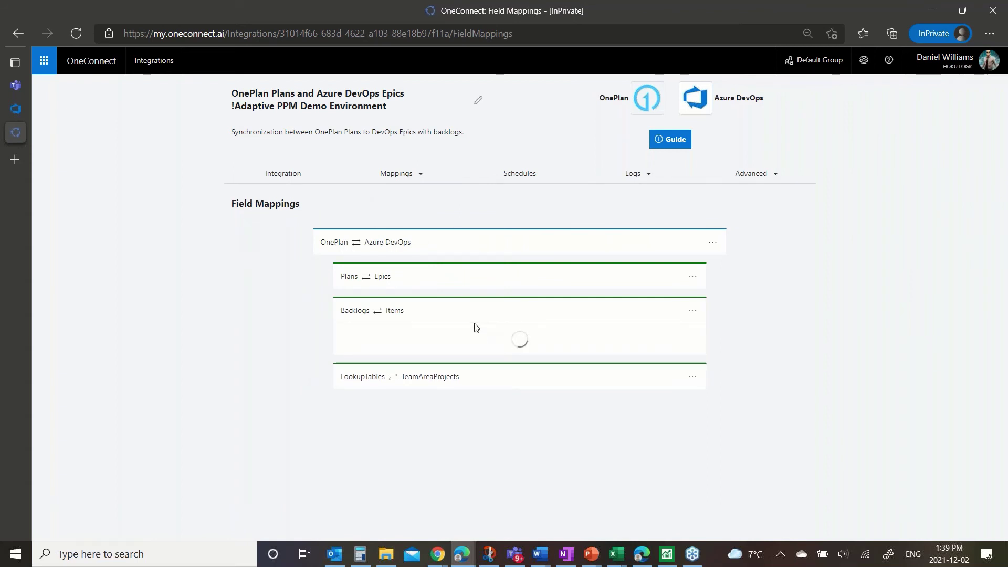
scroll(478, 332, down, 3)
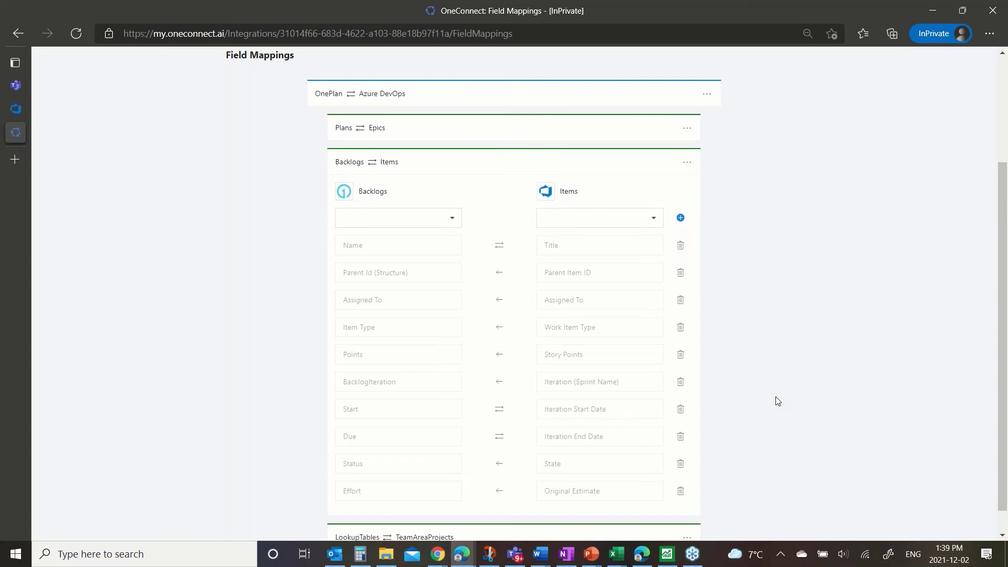
scroll(778, 401, up, 3)
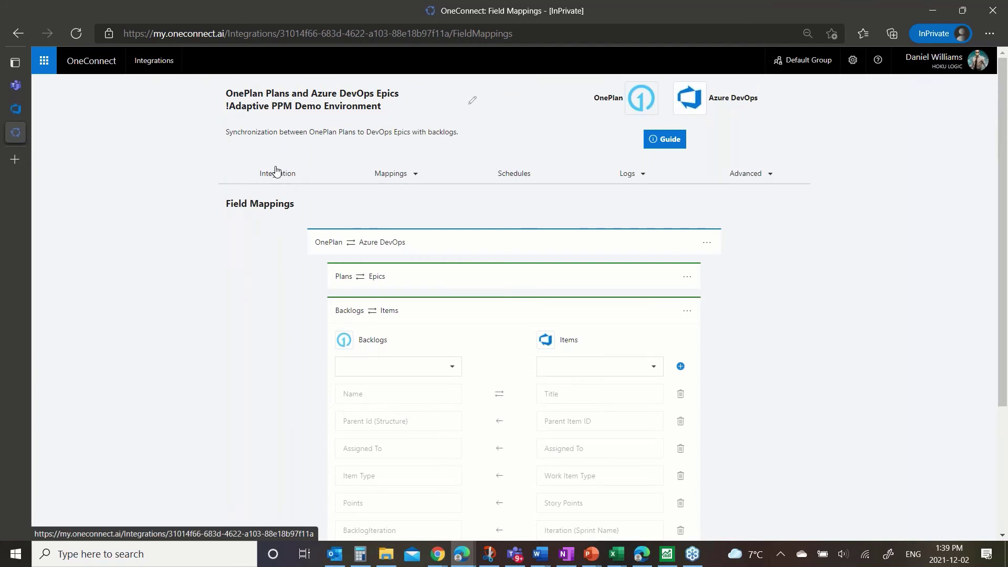
click(152, 60)
Switch back to OnePlan in Microsoft Teams and view the Azure DevOps plan's resource plan and financials
click(23, 93)
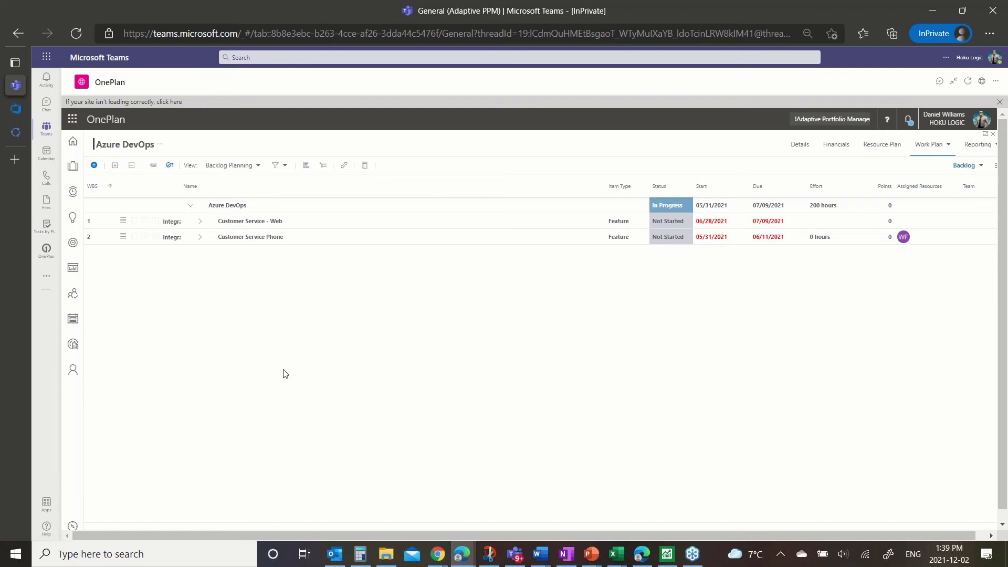
click(894, 149)
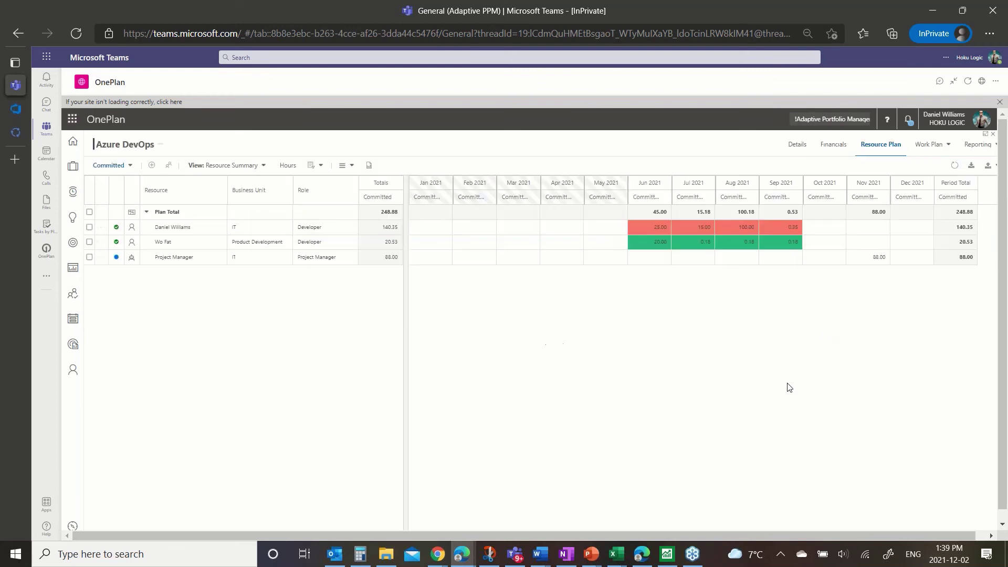
click(836, 149)
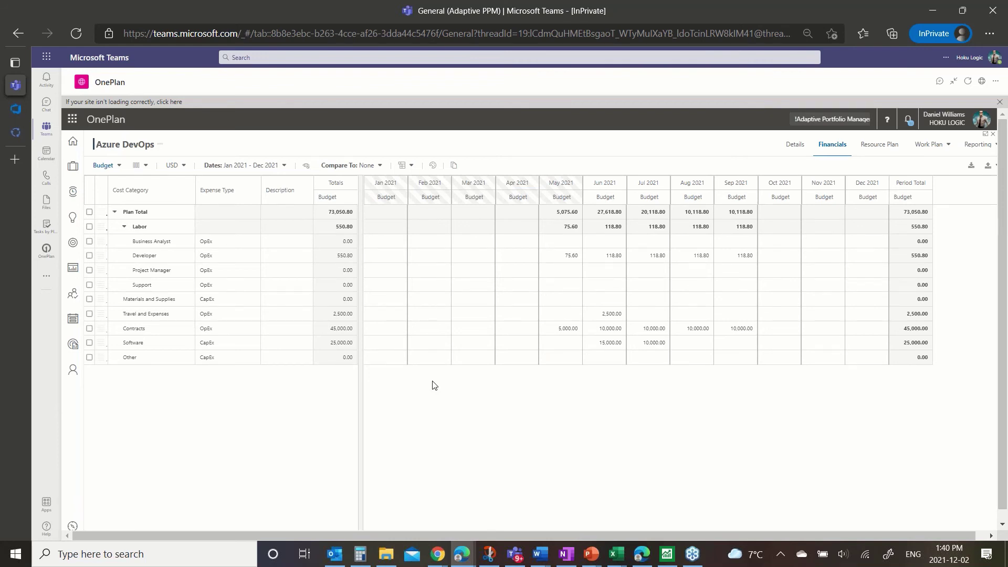
Open the Jira epic from the portfolio list and review the Mobile App status update without accepting or rejecting it
click(72, 268)
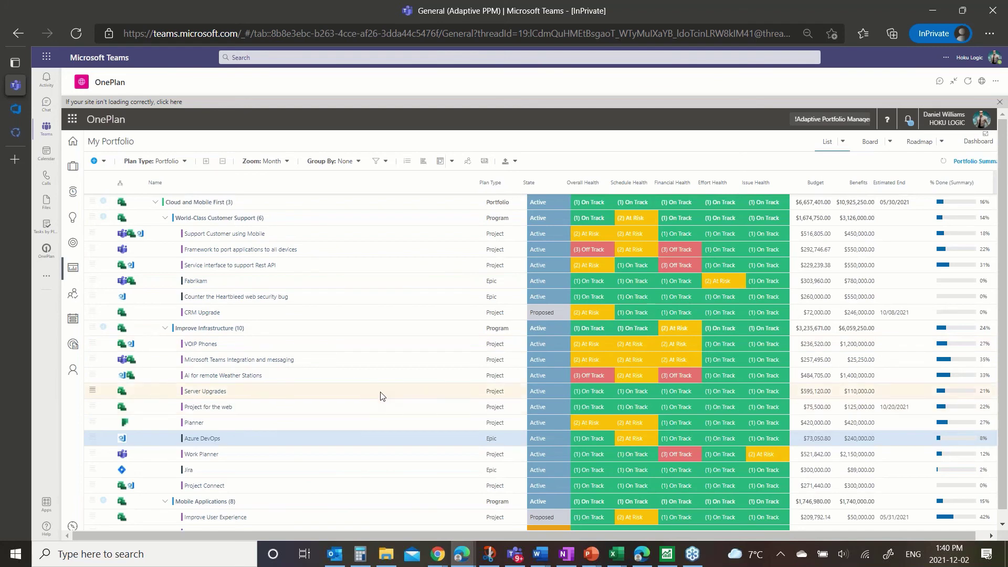
click(189, 470)
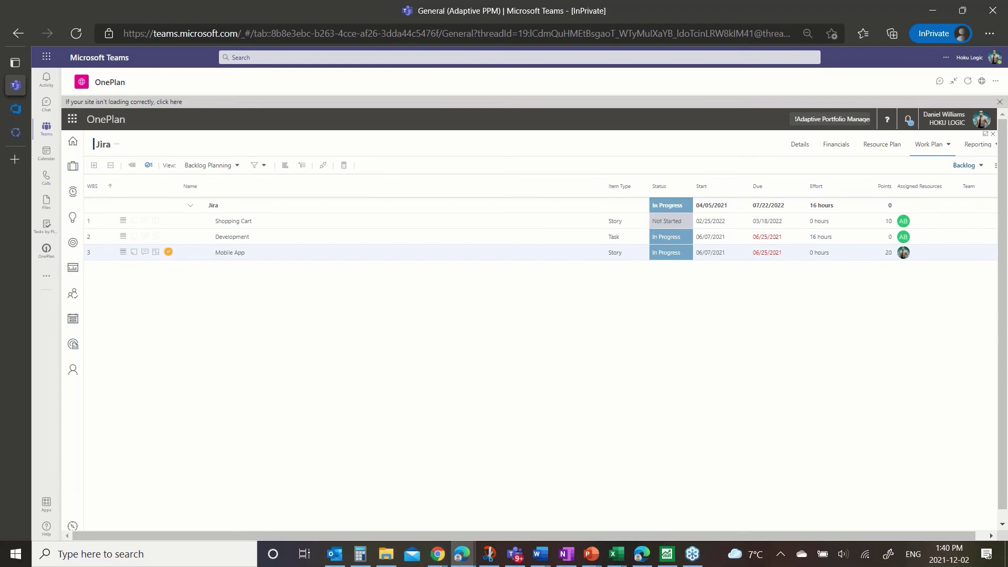
click(168, 252)
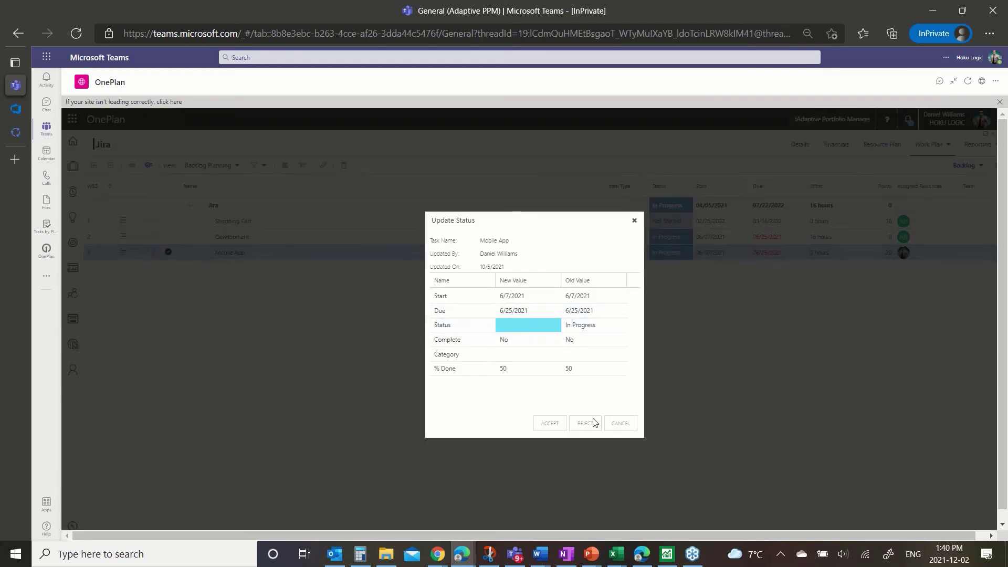
click(622, 423)
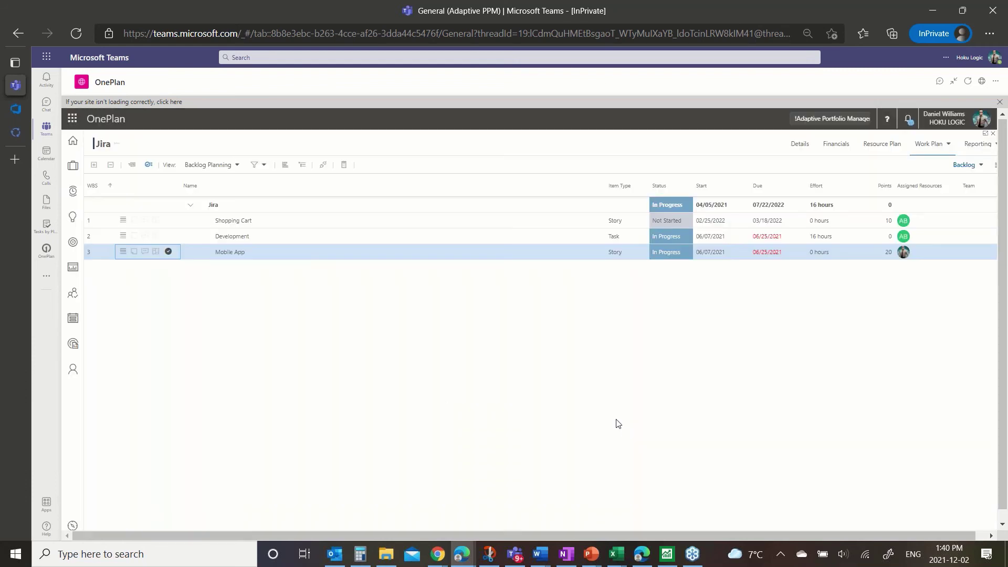
Open the plan's connected item in Jira from its Connected System details and view the Jira epic AP-1 with its child issues
click(323, 164)
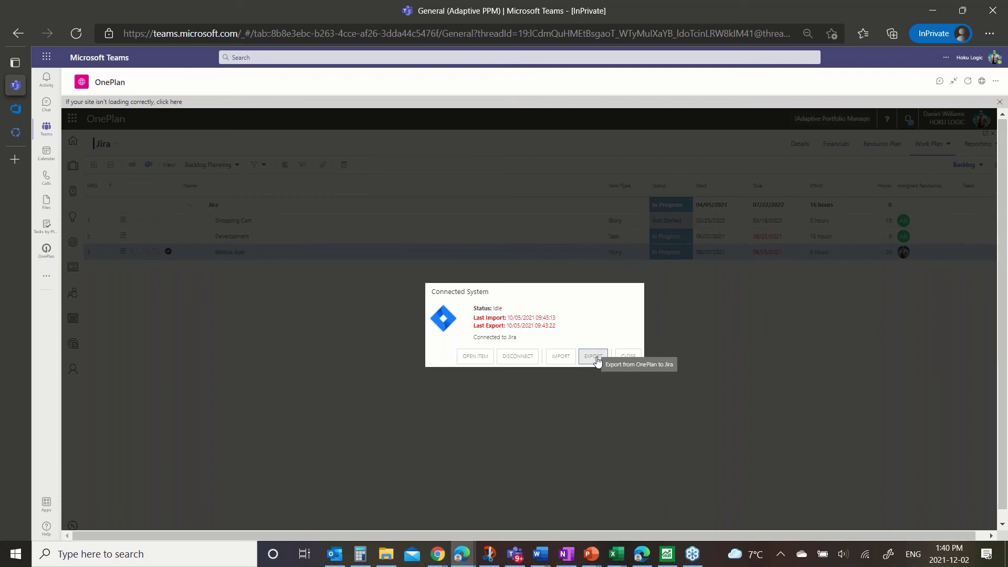
click(465, 358)
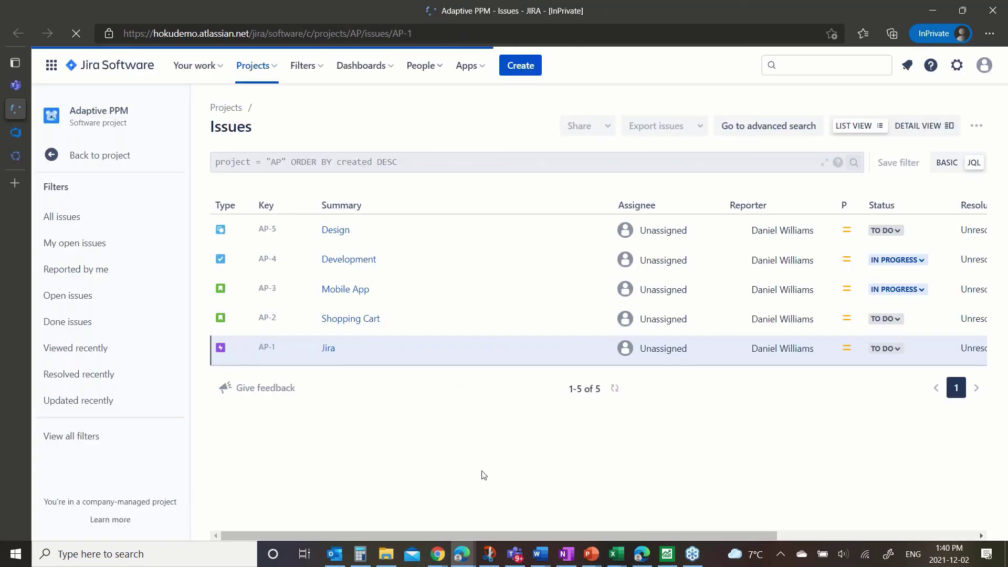
click(328, 350)
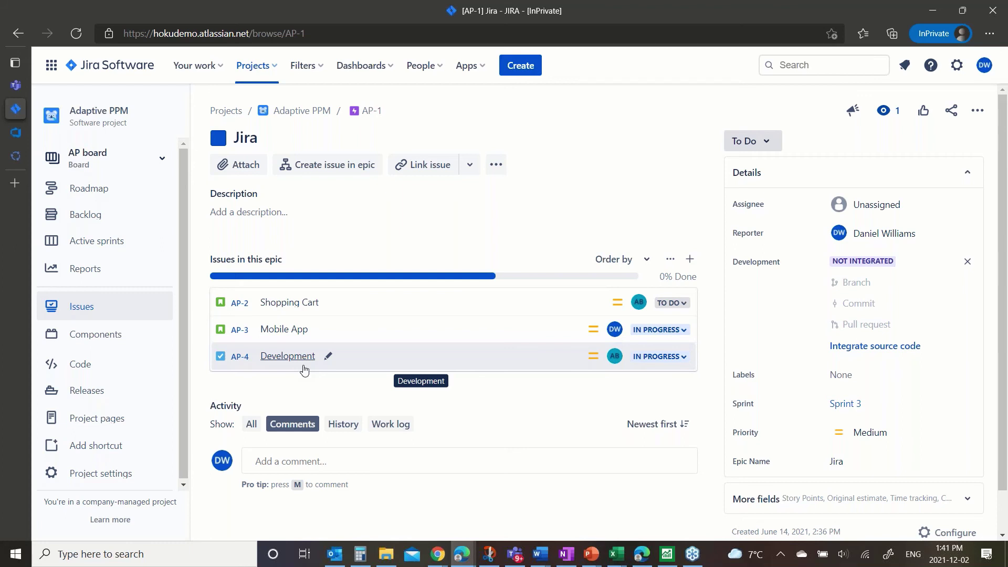
Switch to OneConnect and open the field mappings of the "Jira Epics and OnePlan Plans - !Adaptive PPM Demo Environment" integration
click(23, 159)
scroll(421, 419, down, 10)
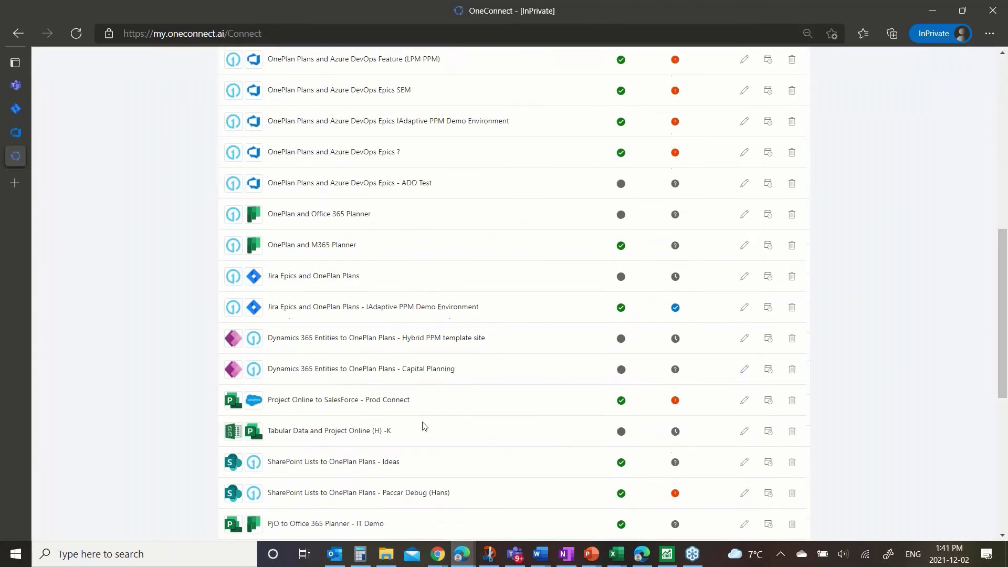
scroll(476, 450, down, 1)
scroll(477, 450, up, 1)
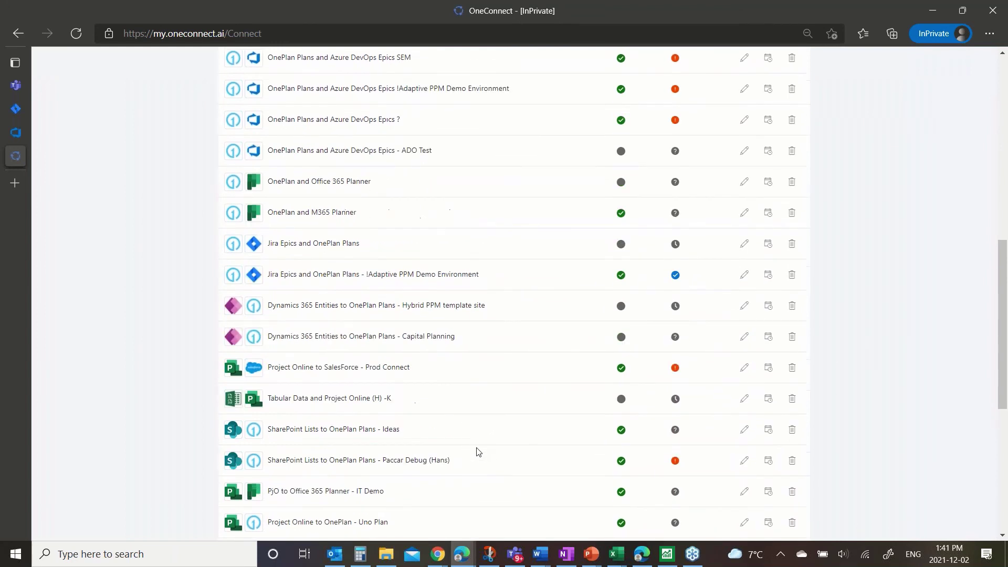
click(745, 291)
click(422, 180)
click(381, 241)
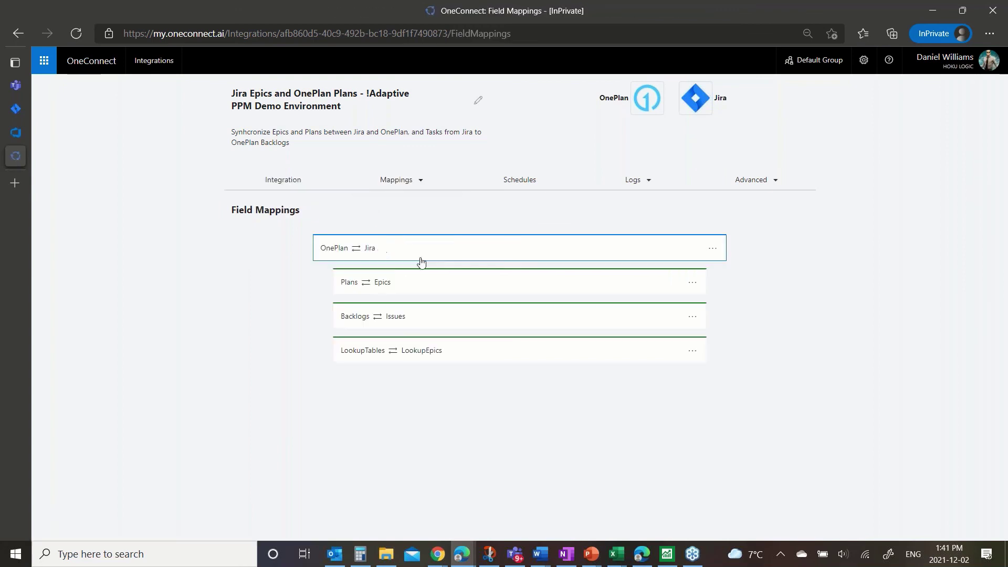
Expand the mapping between OnePlan Backlogs and Jira Issues and examine its field pairs
click(430, 321)
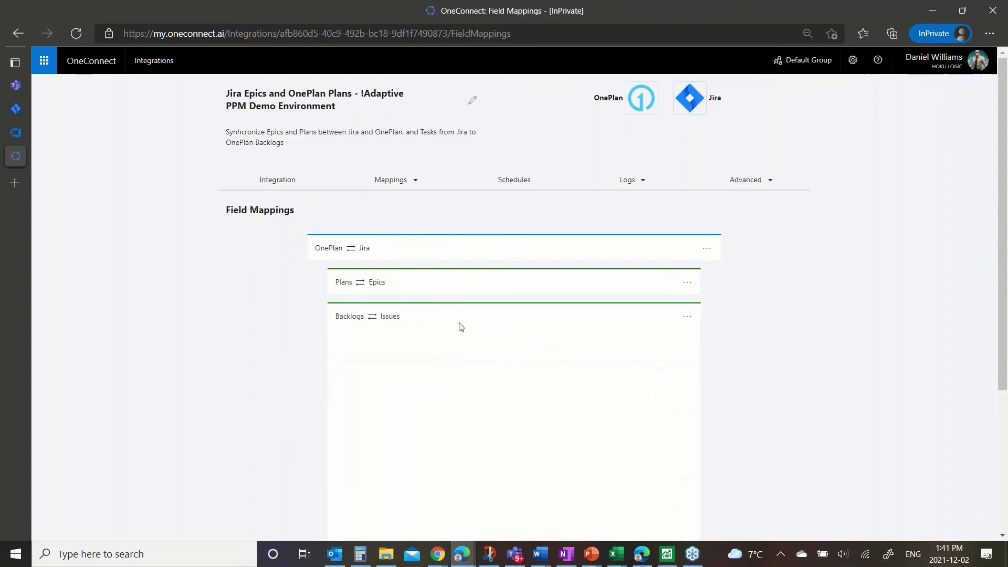
scroll(460, 326, down, 2)
scroll(646, 407, down, 4)
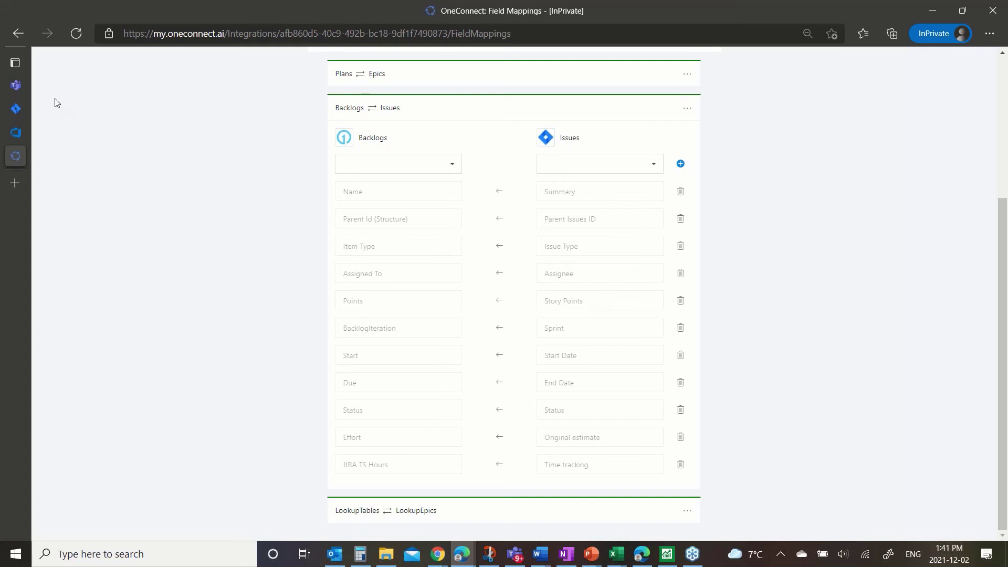
Switch back to OnePlan in Microsoft Teams, dismiss the Connected System details and view the Jira plan's status report
click(16, 86)
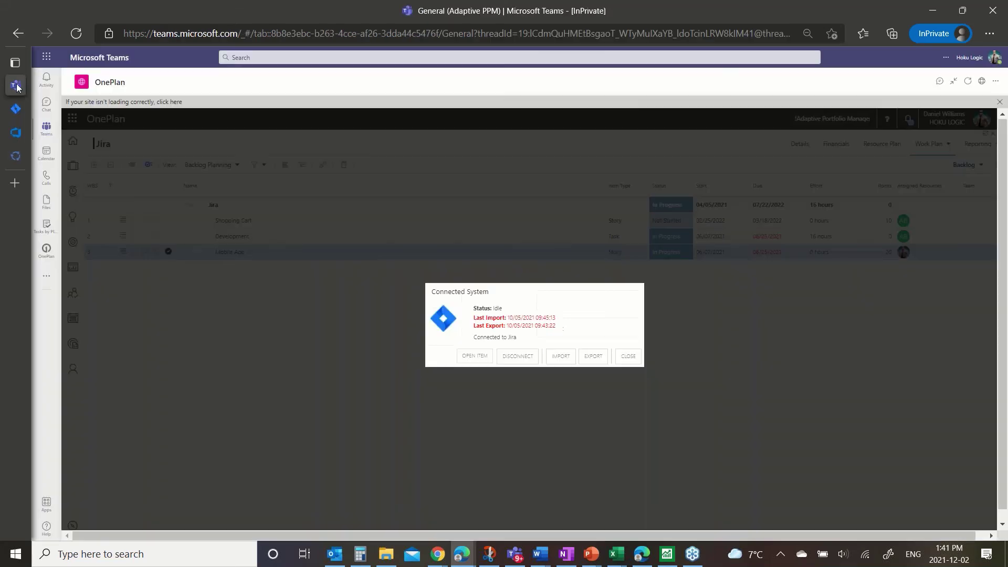
click(628, 356)
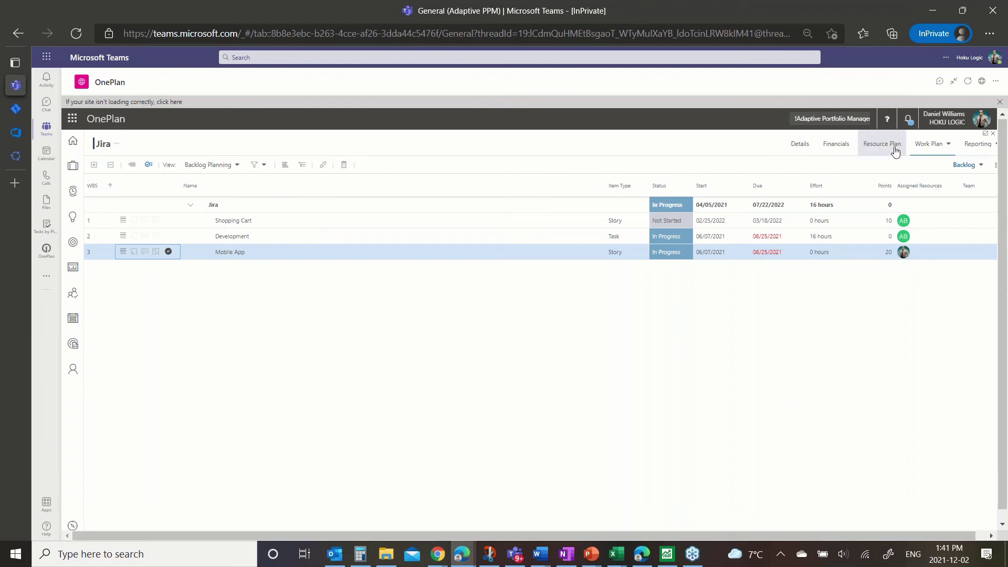
click(976, 145)
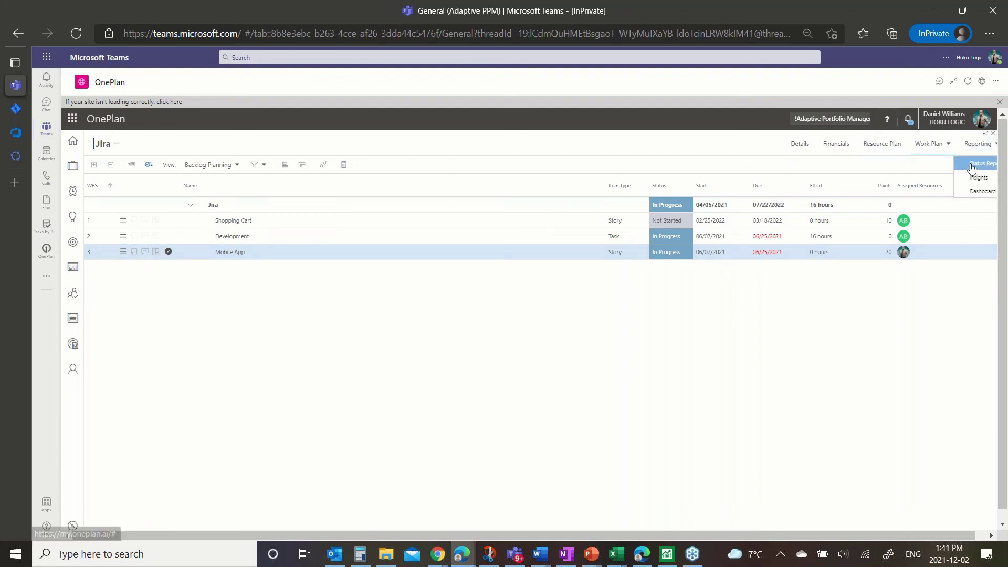
click(973, 166)
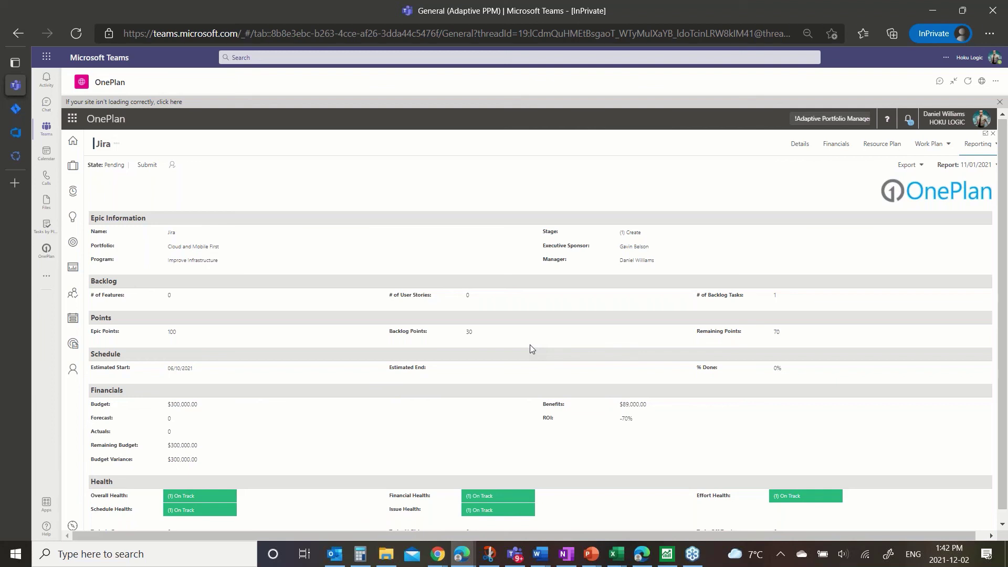
click(70, 269)
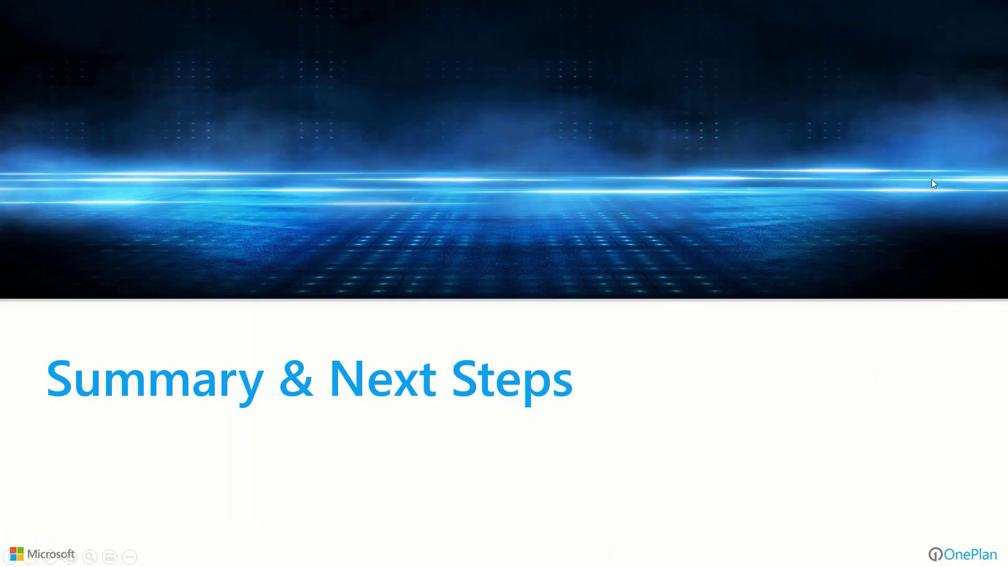
click(840, 431)
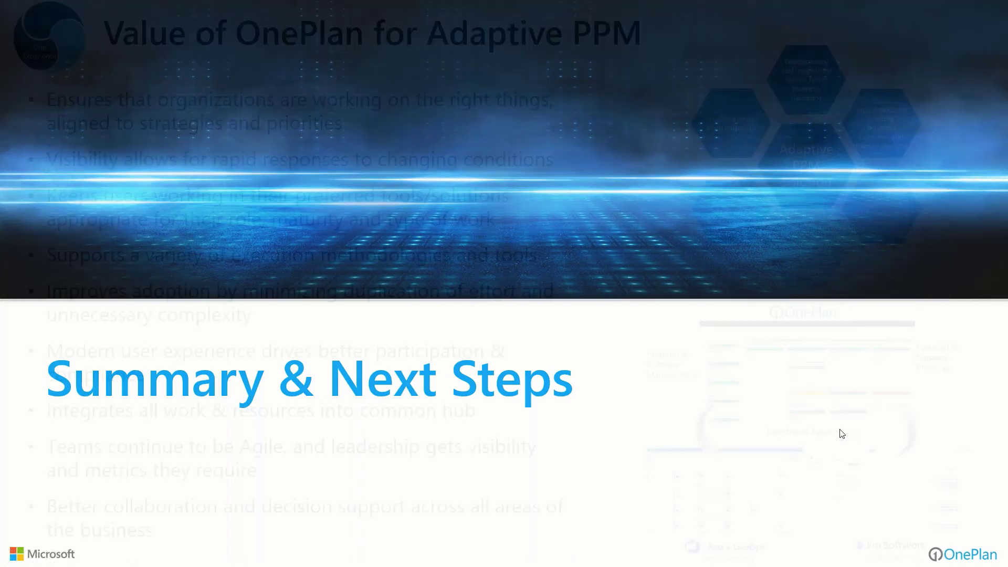